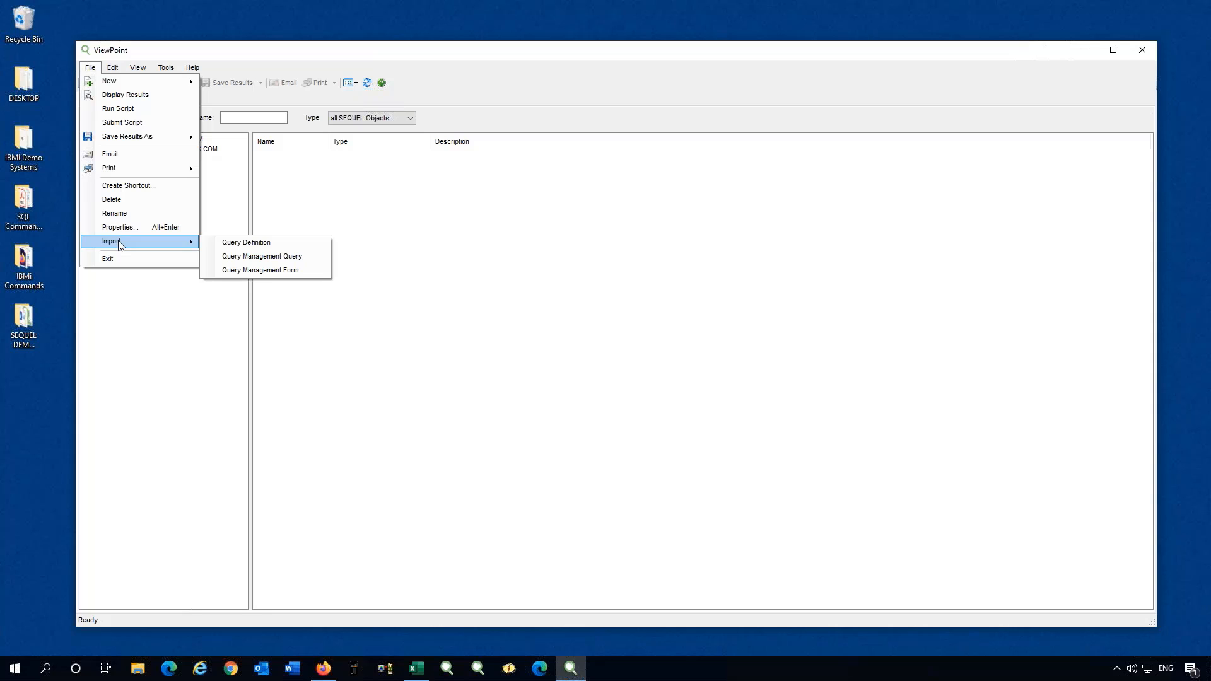
# Select only the SALES query from QRYLIB and import it as an SQL view.
pyautogui.click(243, 247)
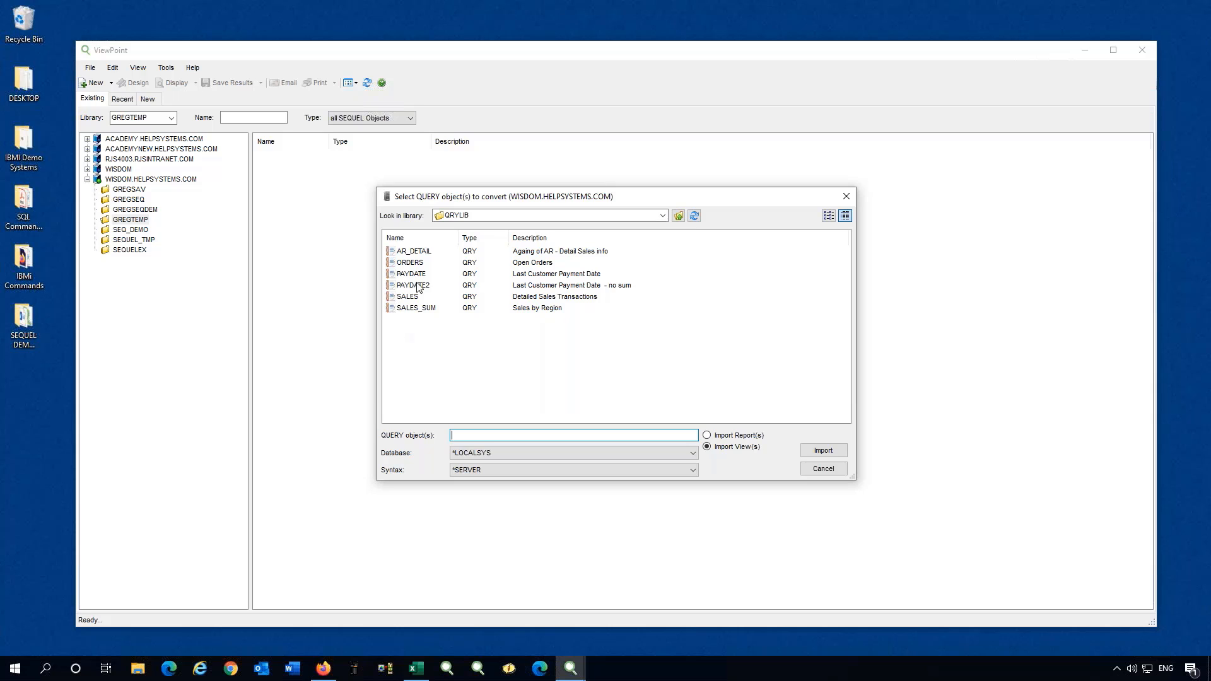
pyautogui.click(404, 299)
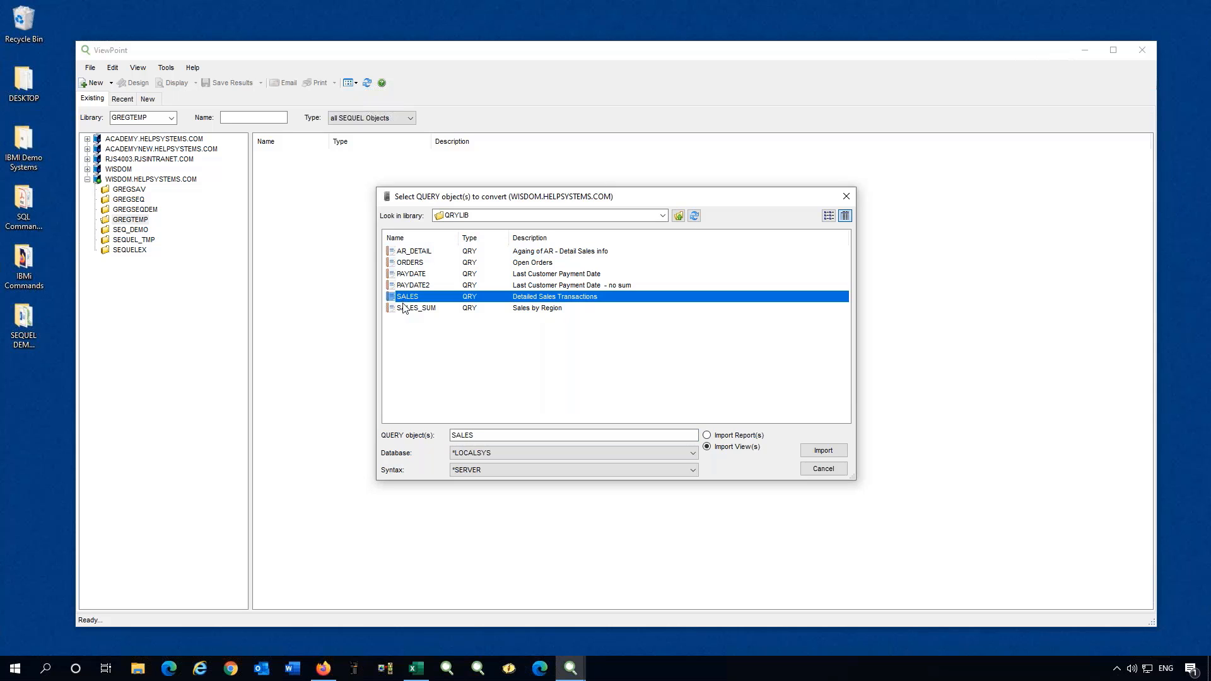
pyautogui.keyDown('shift'); pyautogui.click(405, 309); pyautogui.keyUp('shift')
pyautogui.keyDown('shift'); pyautogui.click(406, 253); pyautogui.keyUp('shift')
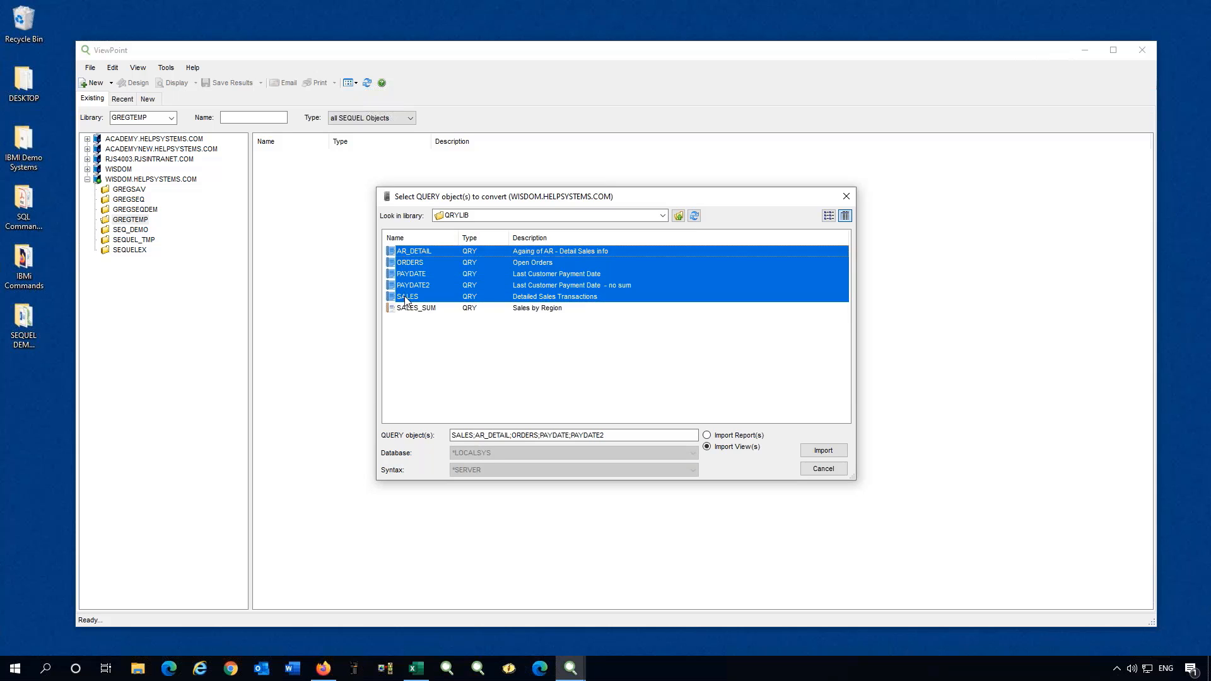
pyautogui.click(407, 300)
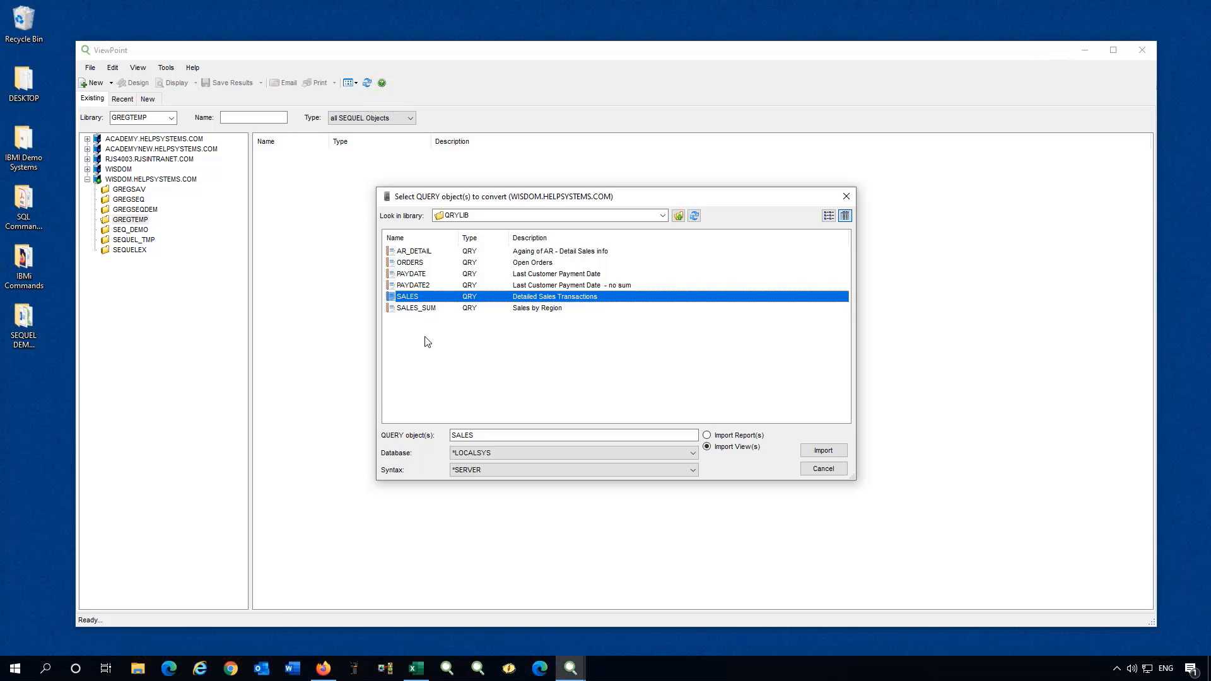
pyautogui.click(823, 450)
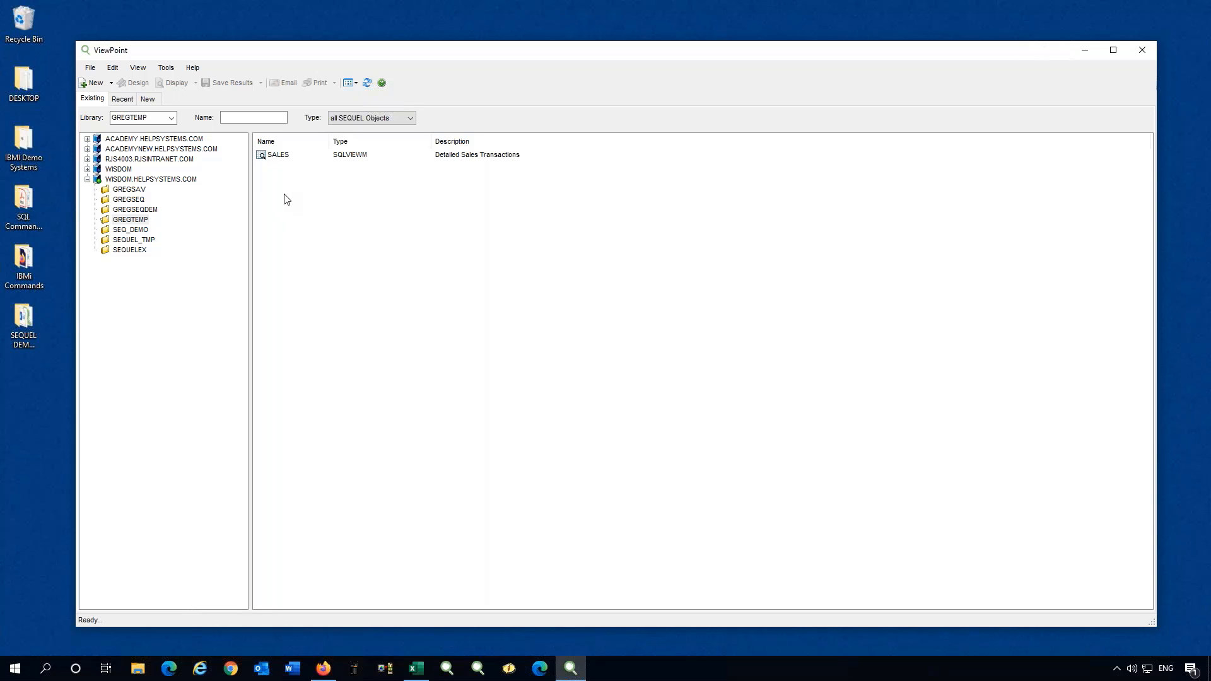
# Select the newly imported SALES SQLVIEWM entry in GREGTEMP and run it.
pyautogui.click(266, 158)
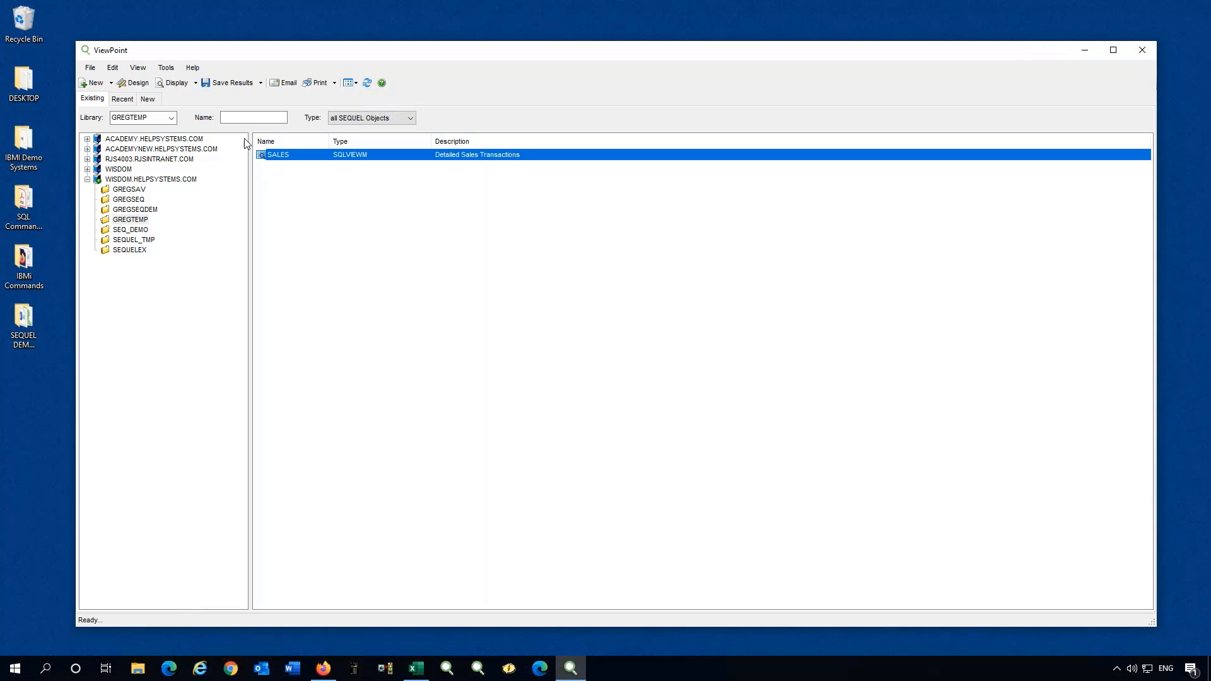
pyautogui.click(177, 83)
# Display the SALES results and select about 30 ACTSP values (count 30, total 4,276.846).
pyautogui.doubleClick(261, 155)
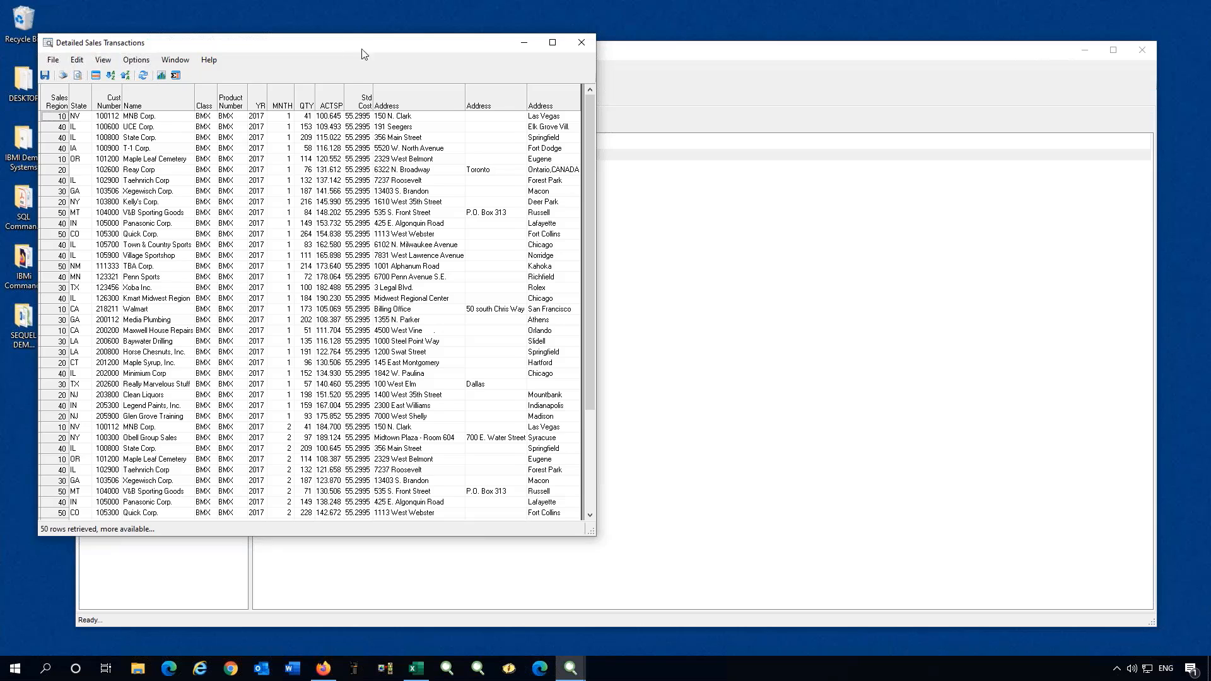
pyautogui.moveTo(363, 51); pyautogui.dragTo(389, 64)
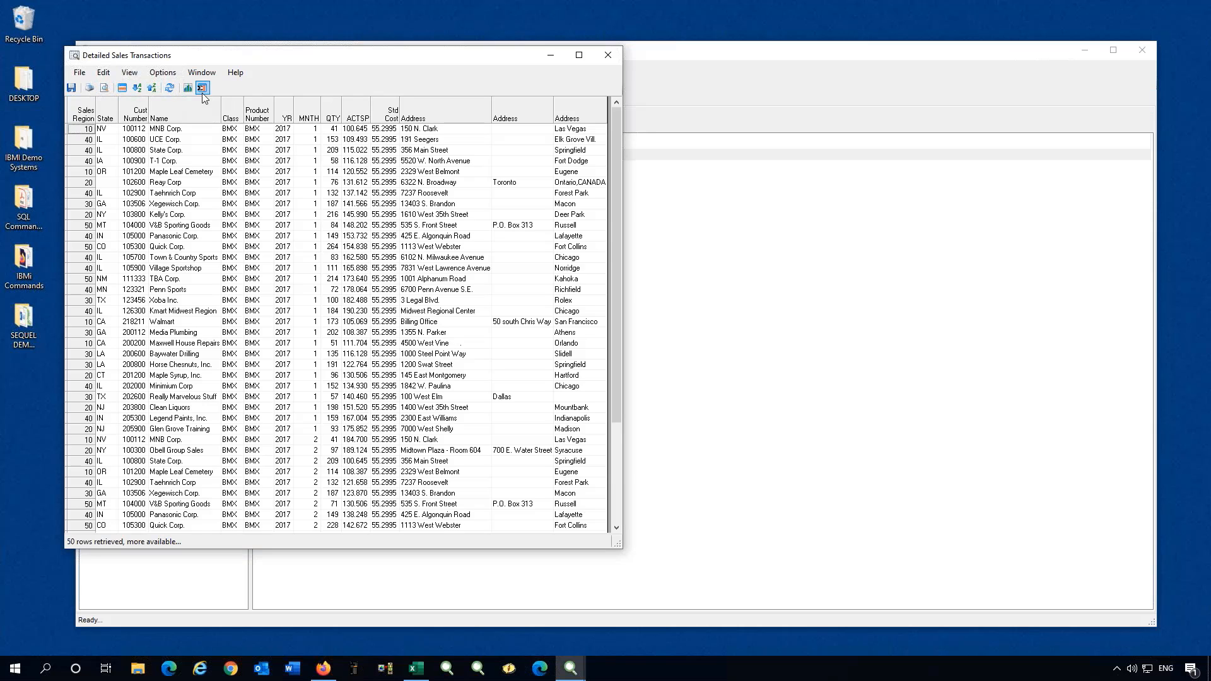
pyautogui.moveTo(382, 131); pyautogui.dragTo(382, 430)
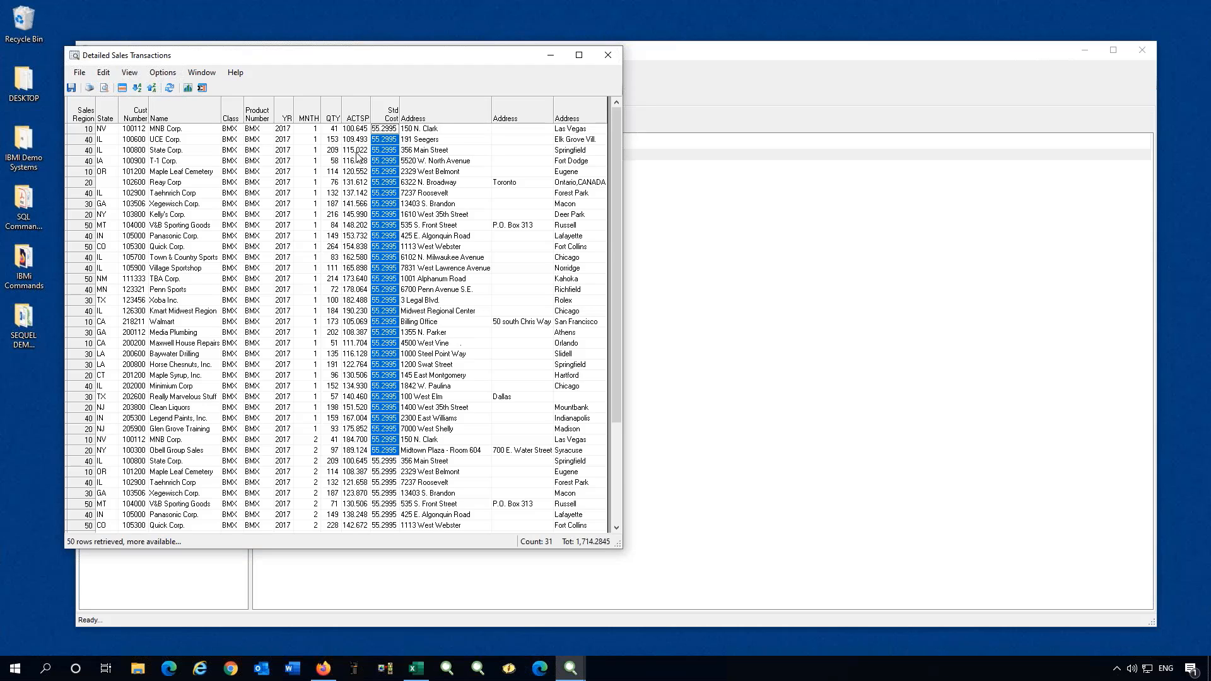
pyautogui.moveTo(351, 139); pyautogui.dragTo(357, 440)
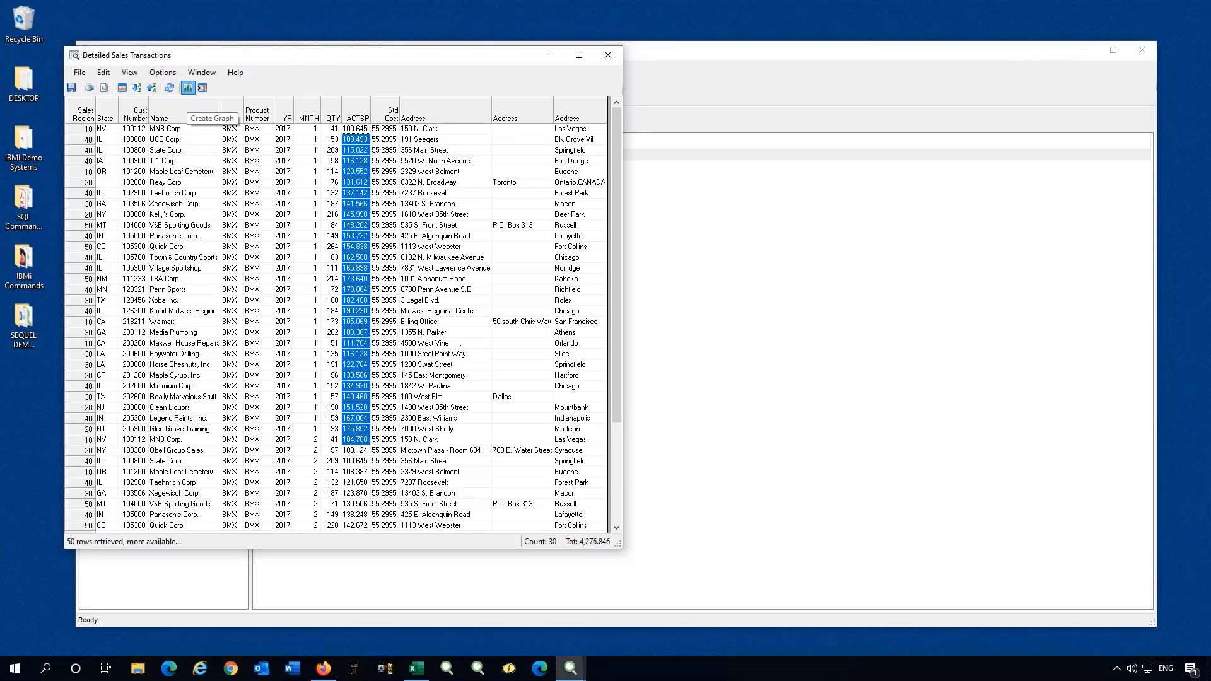
# Graph the selected ACTSP values by Sales Region as a 3-D pie labelled with values.
pyautogui.click(187, 88)
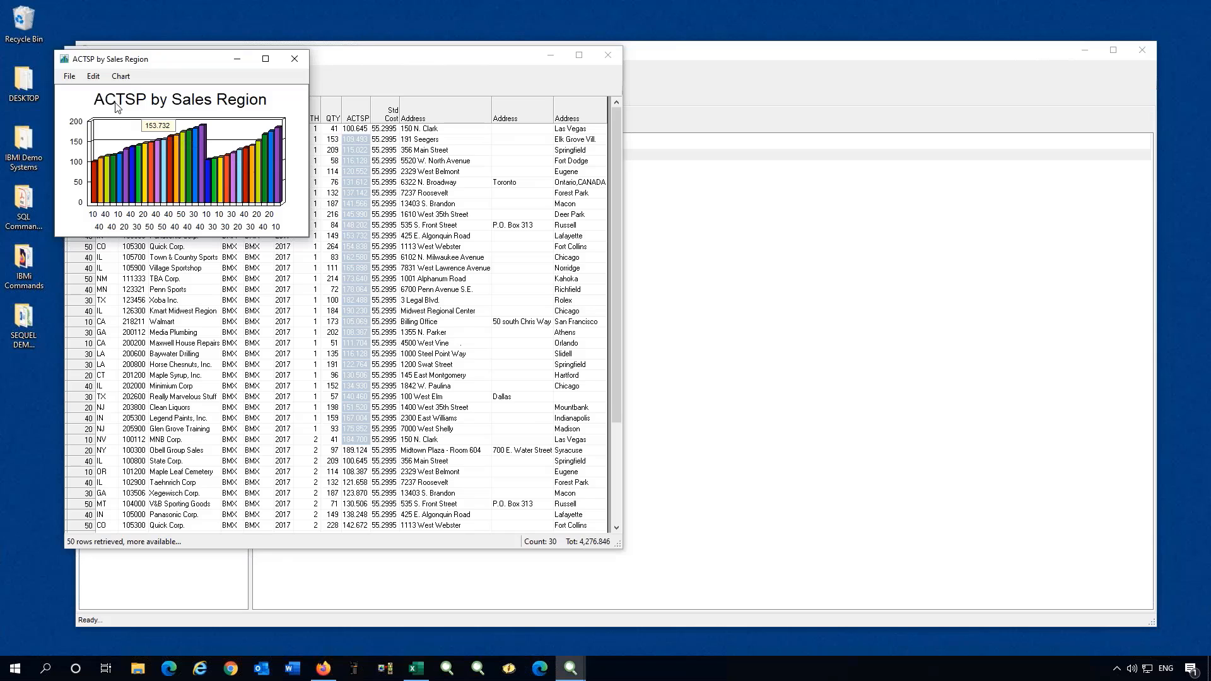
pyautogui.click(121, 76)
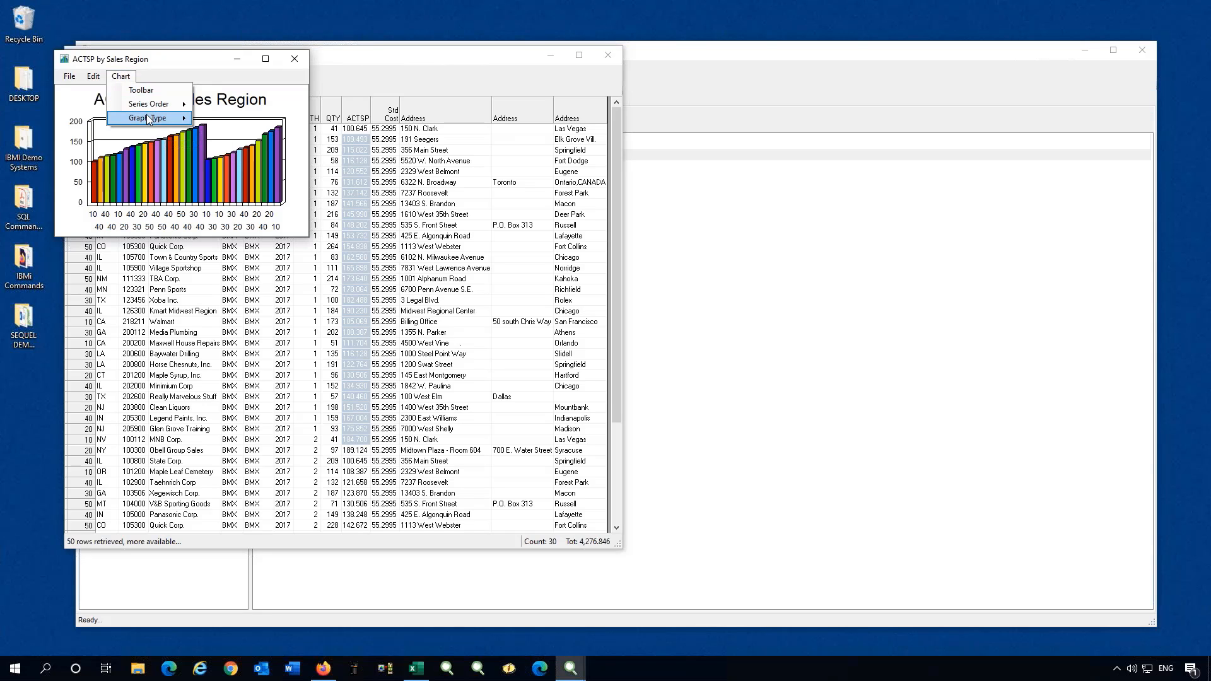
pyautogui.moveTo(149, 119)
pyautogui.moveTo(237, 136)
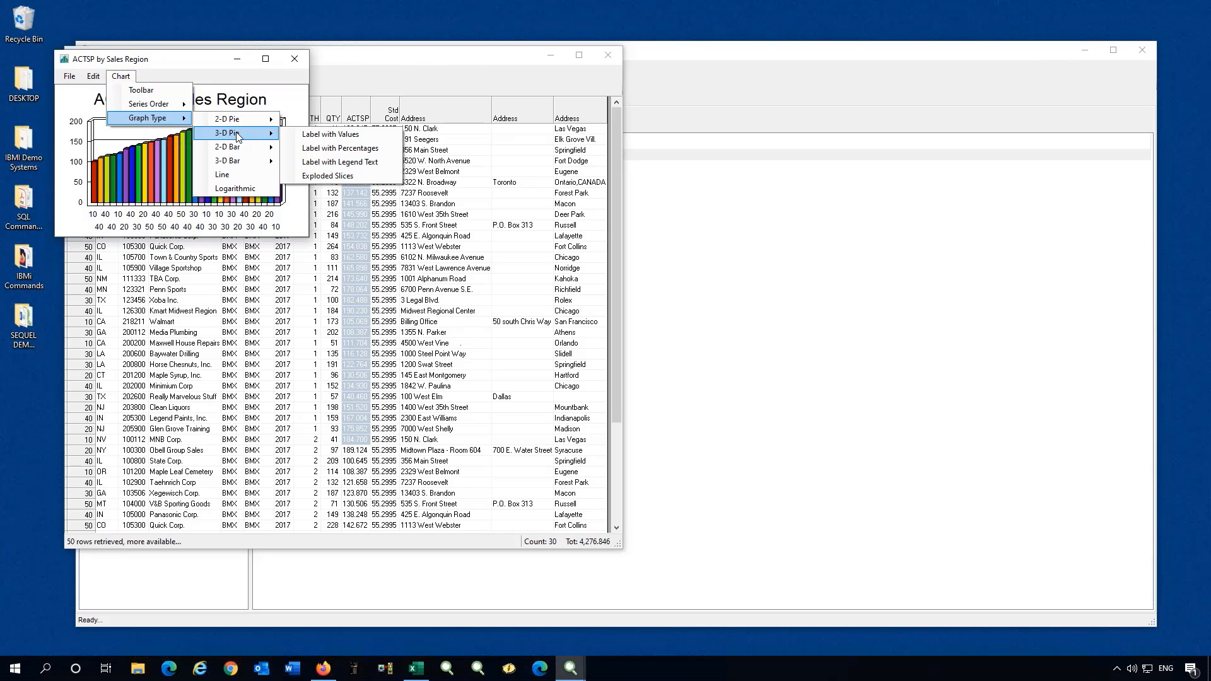
pyautogui.click(335, 140)
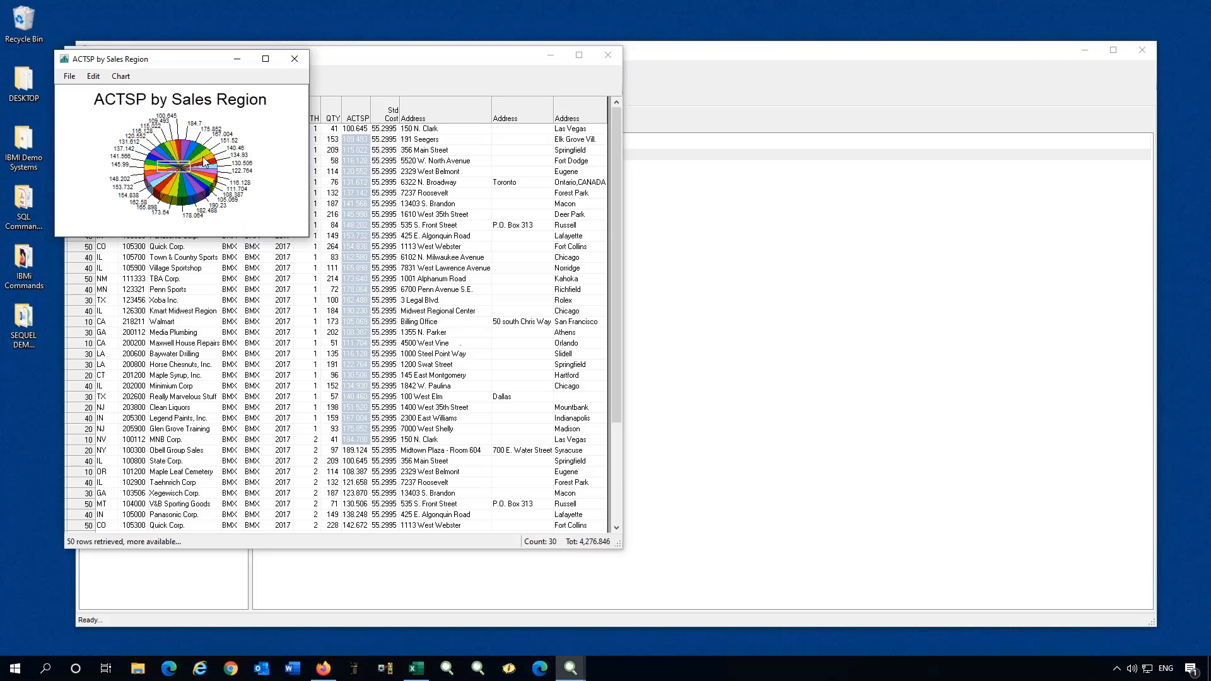
# Close the pie chart, clear the ACTSP selection, and close the results window.
pyautogui.moveTo(147, 183)
pyautogui.click(295, 60)
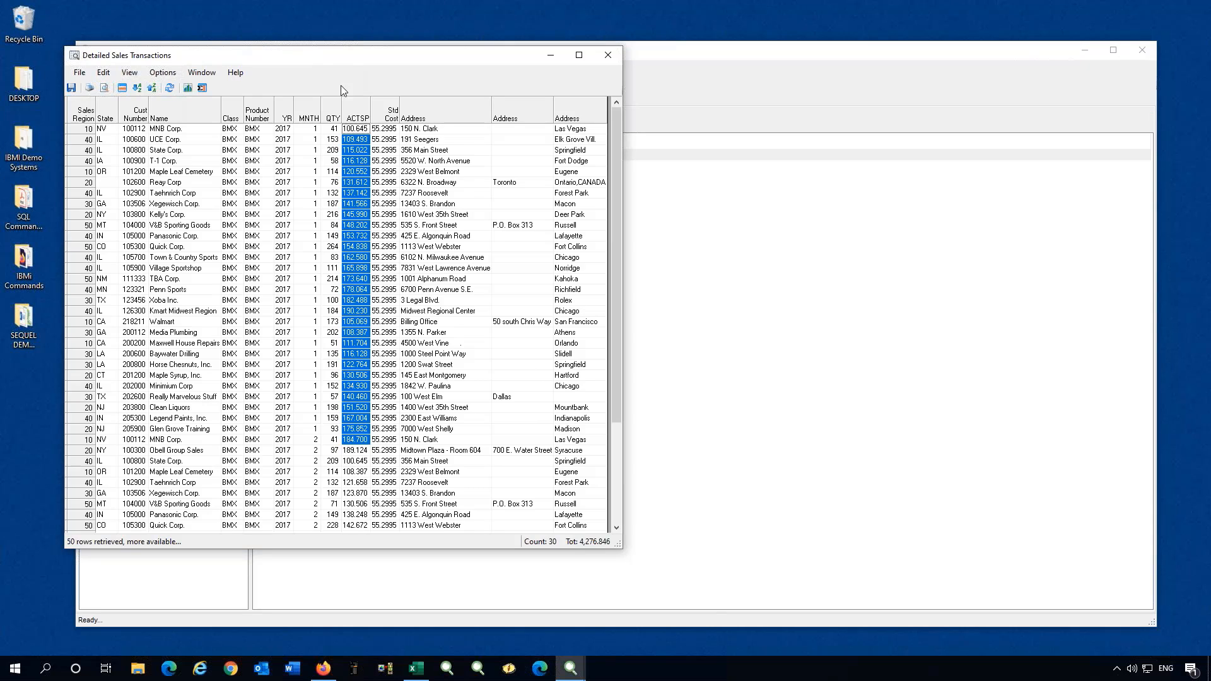
pyautogui.click(357, 215)
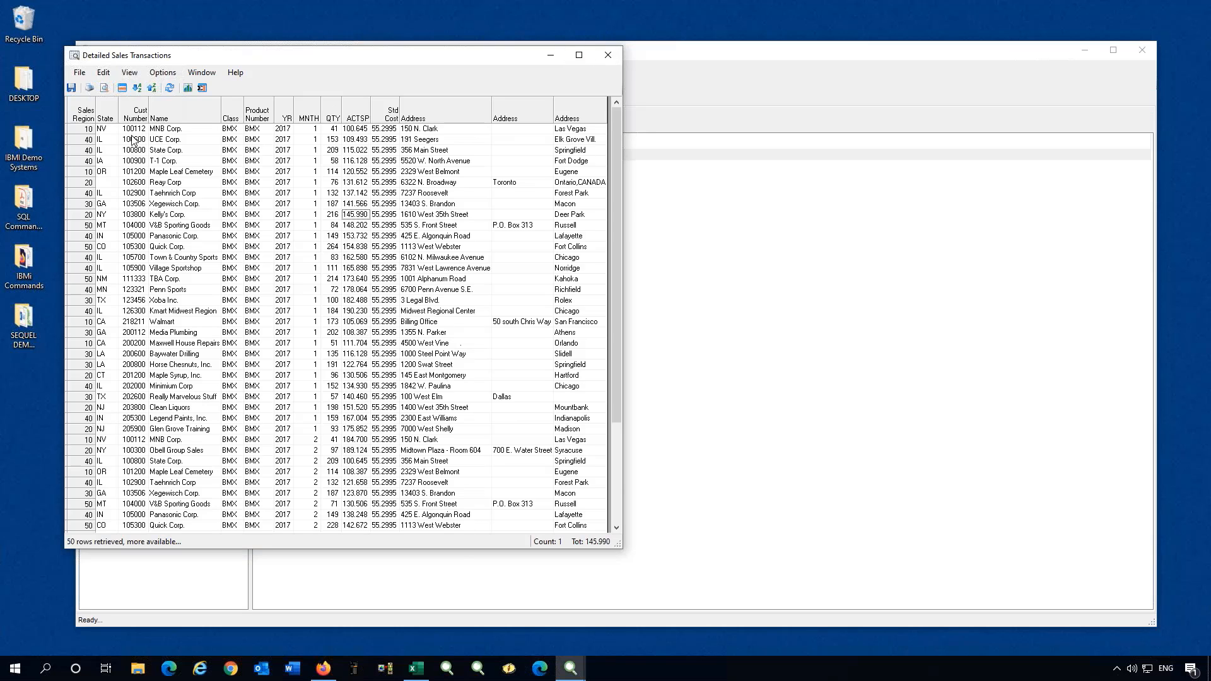
pyautogui.click(611, 54)
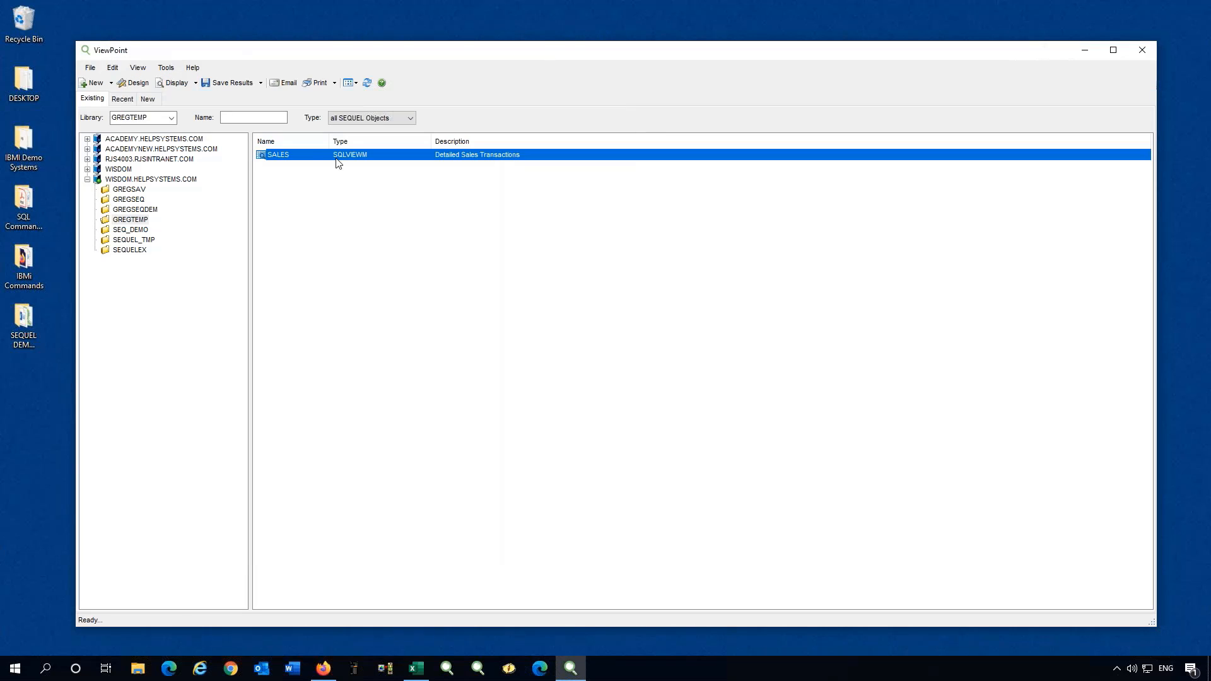
# Open SALES in the designer's Files & Fields view, showing saleshist, custmast and partmast joined.
pyautogui.rightClick(289, 154)
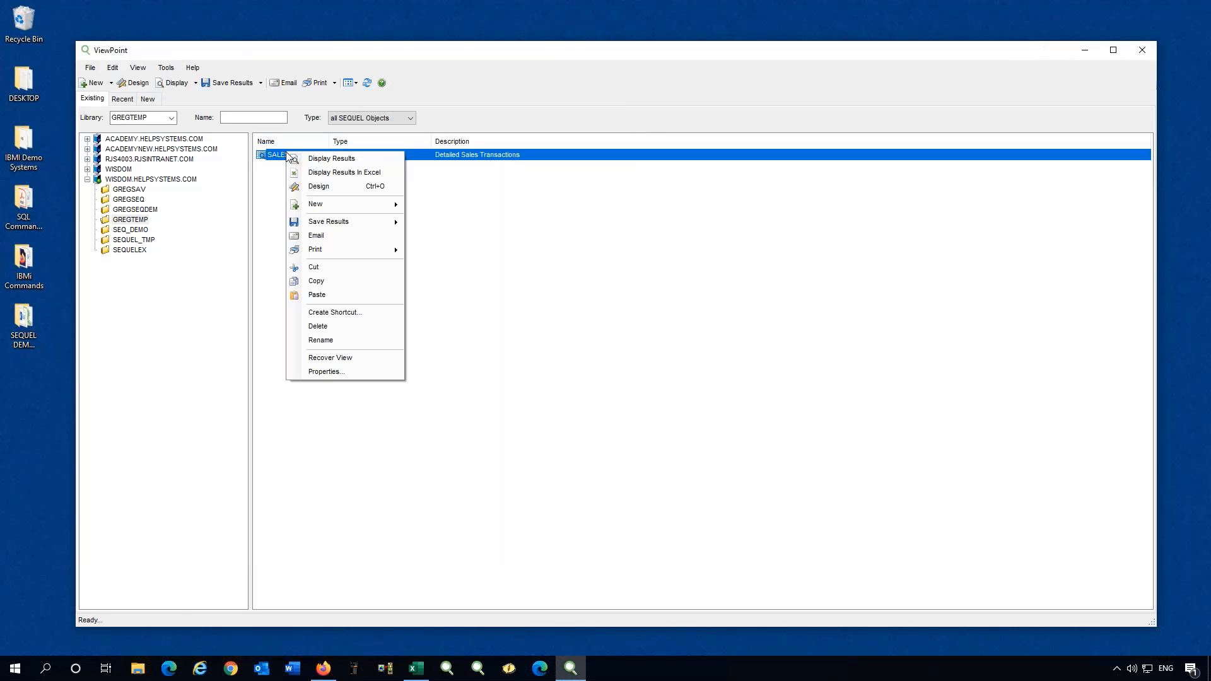
pyautogui.click(314, 187)
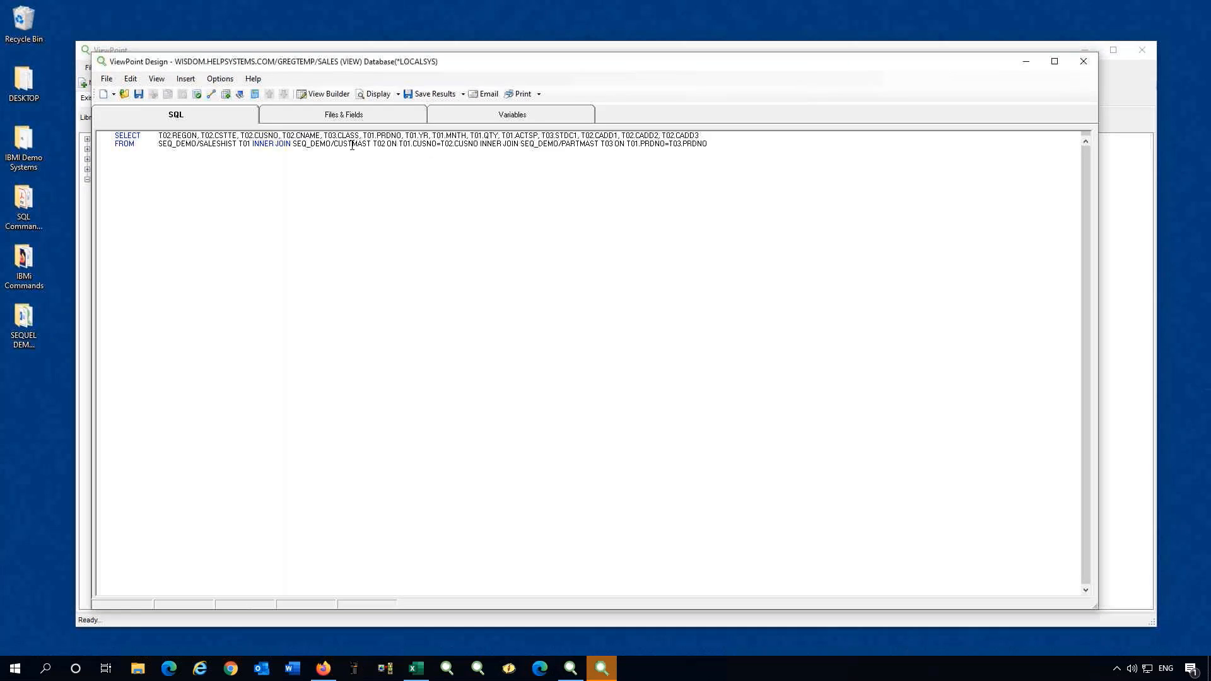
pyautogui.click(344, 117)
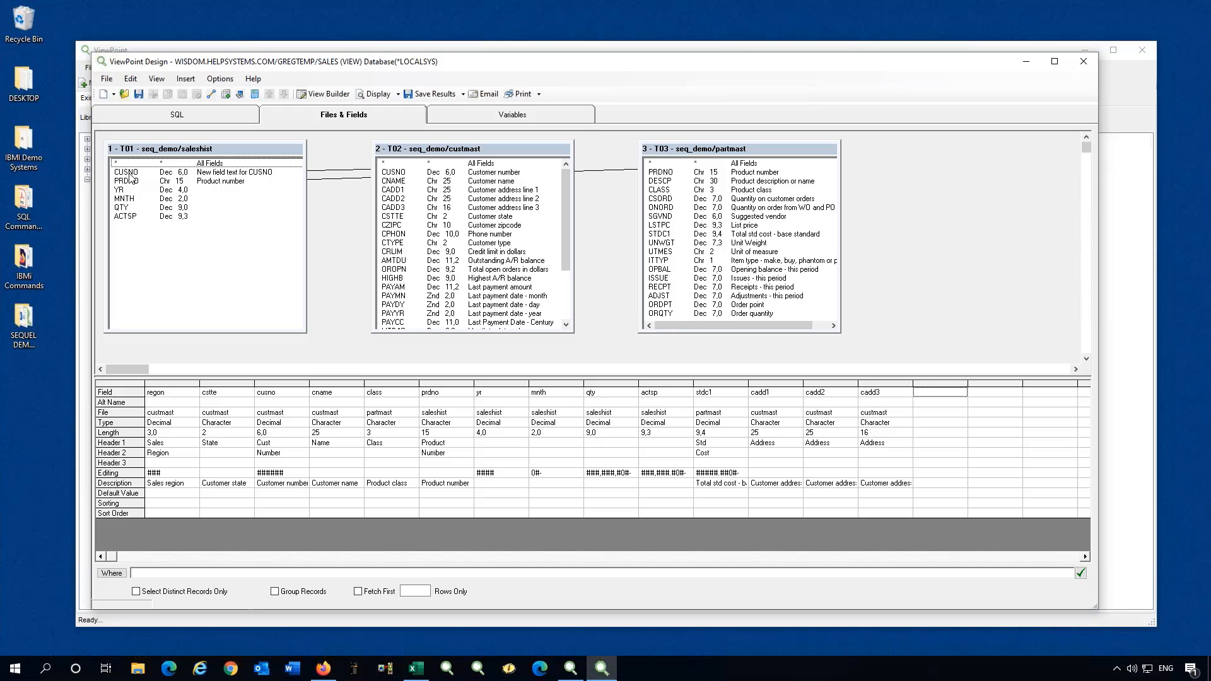
# Add the Where condition T01.CUSNO=&CUSNO and run the view to test the customer prompt.
pyautogui.moveTo(130, 173); pyautogui.dragTo(154, 573)
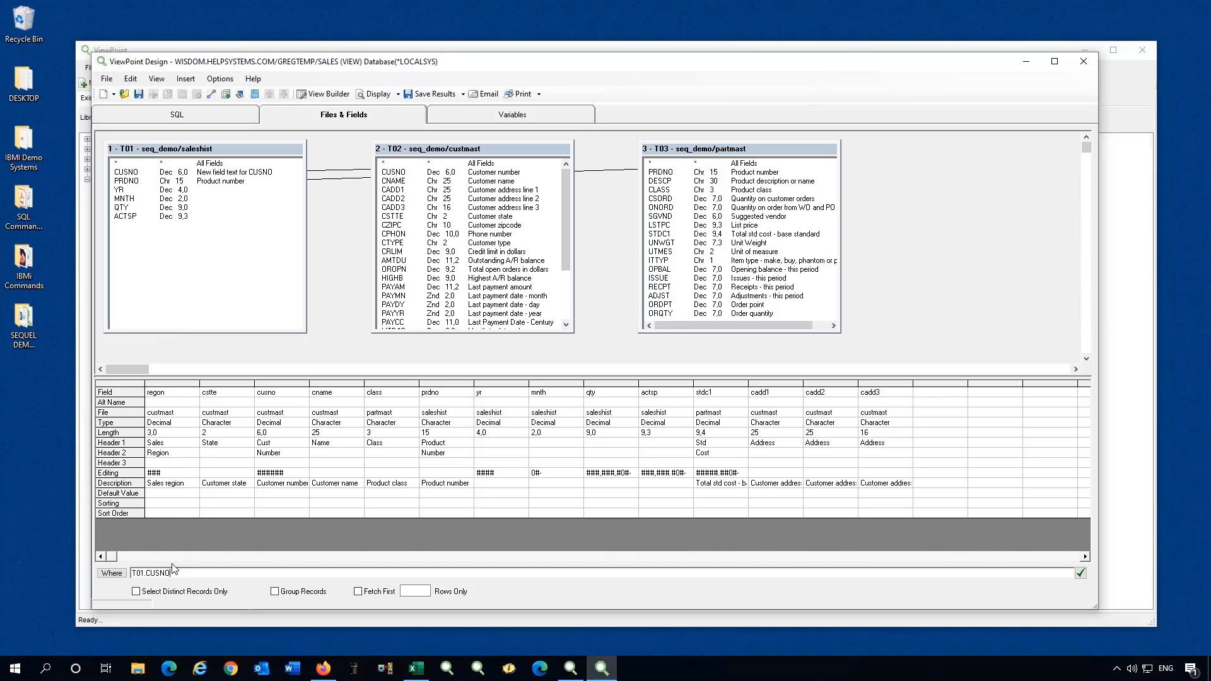
pyautogui.write('=&CUSNO')
pyautogui.click(376, 94)
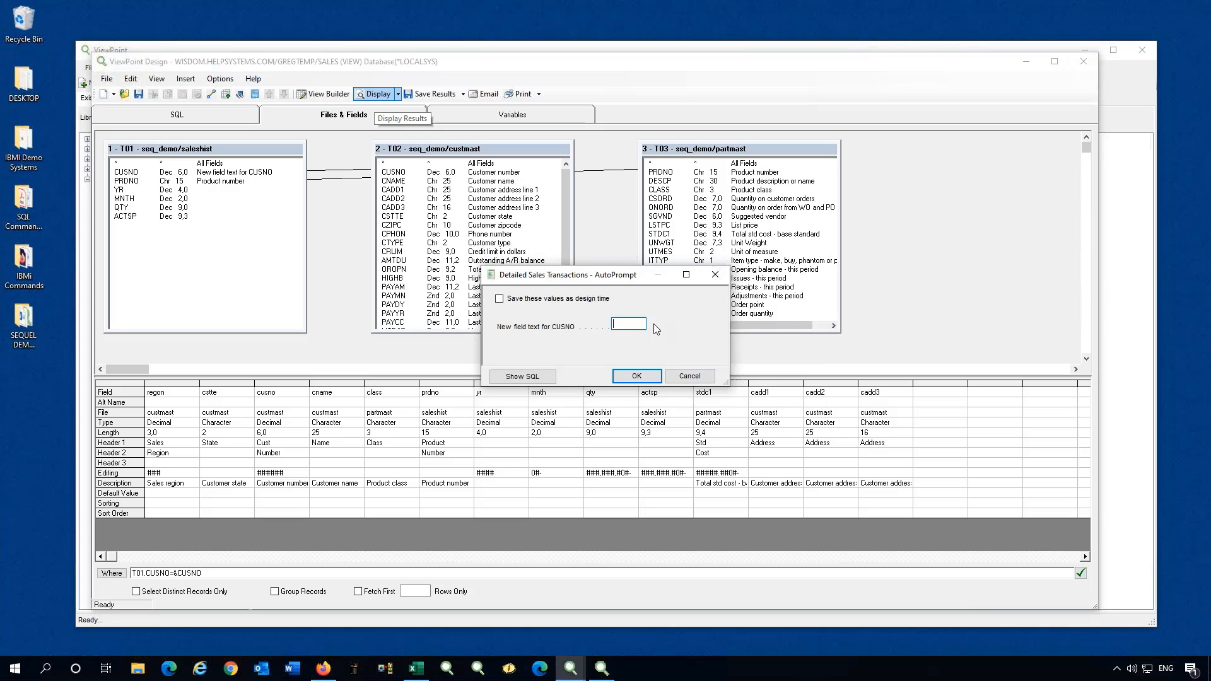
pyautogui.write('100600')
pyautogui.press('Return')
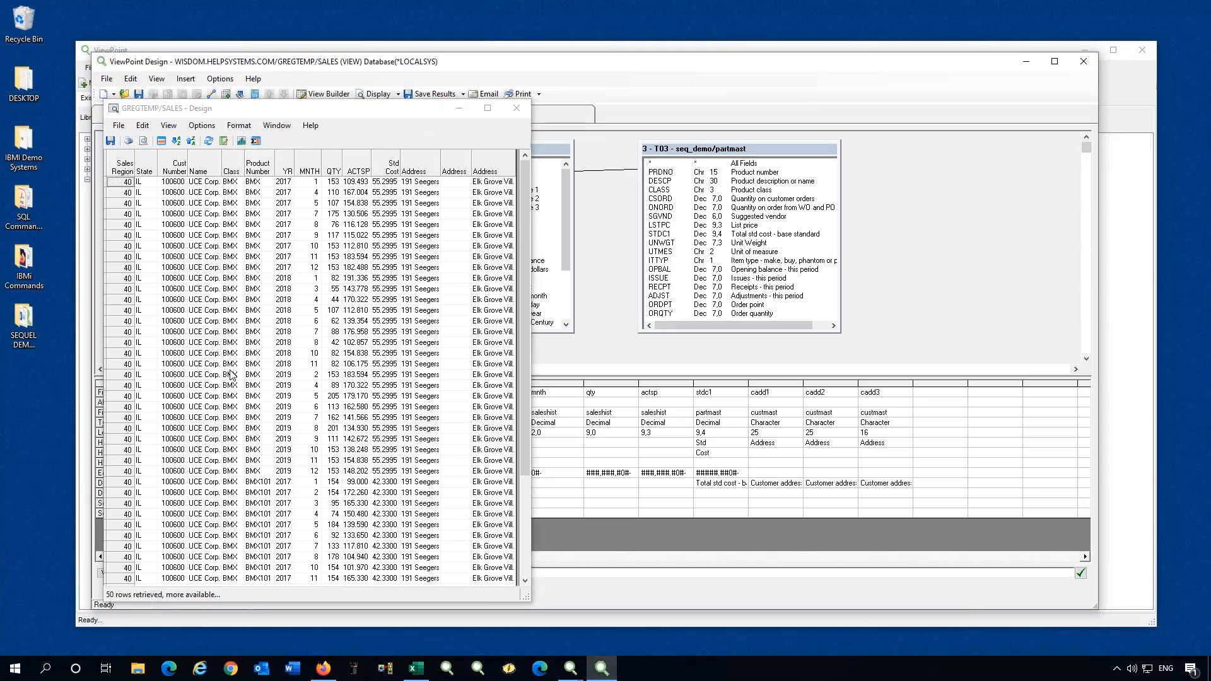
pyautogui.click(517, 107)
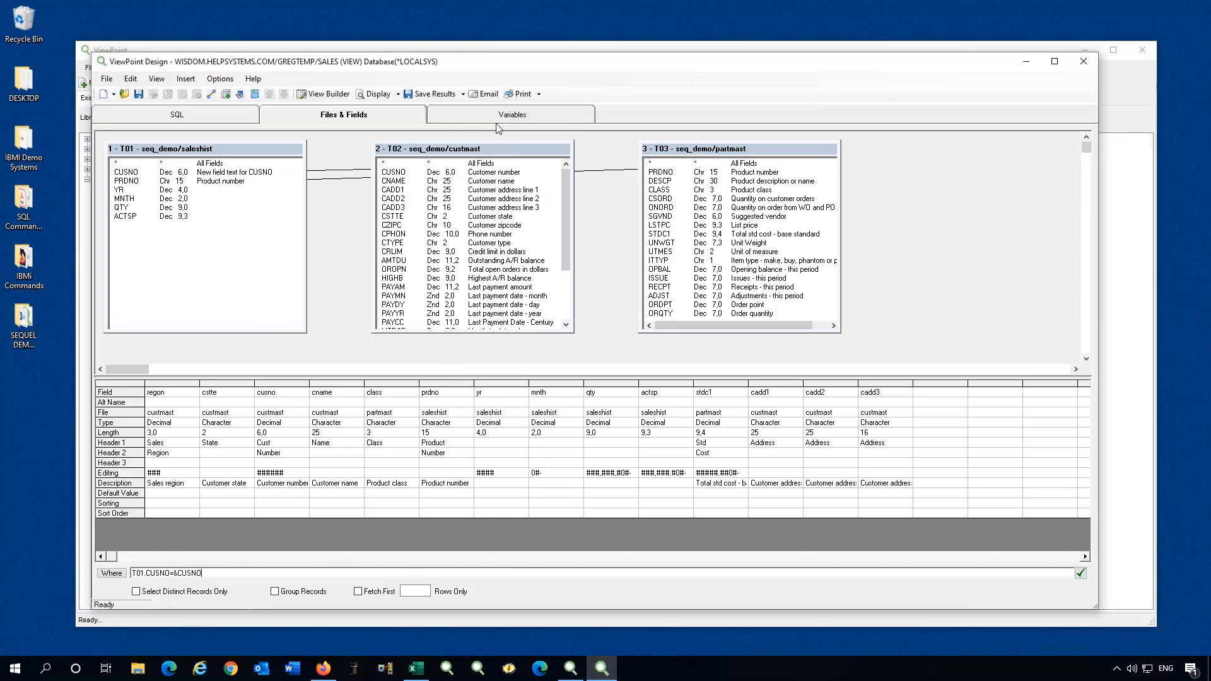
pyautogui.click(378, 94)
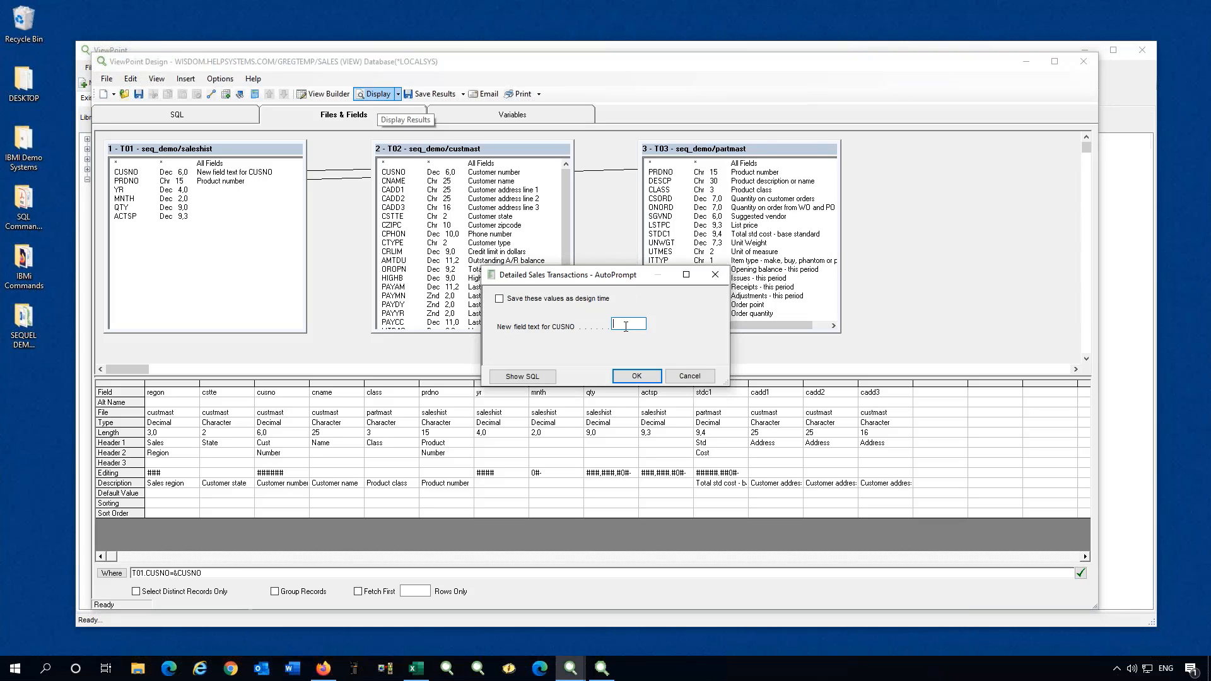
pyautogui.write('1')
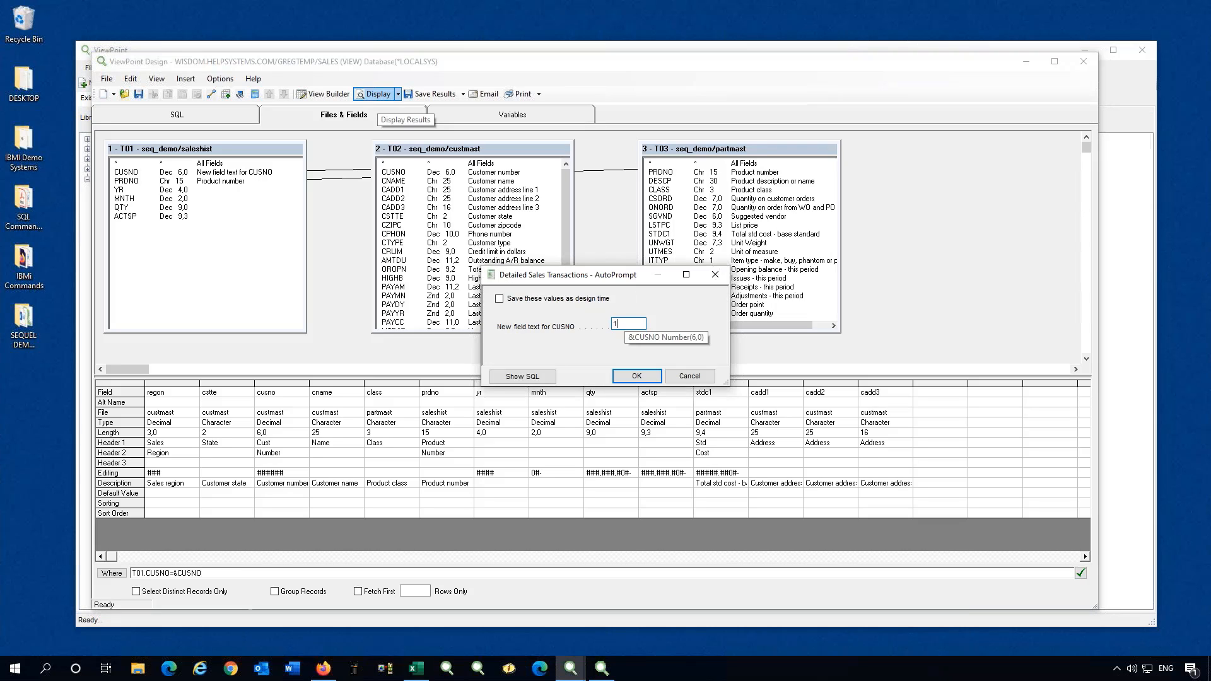
pyautogui.write('00112')
pyautogui.press('Return')
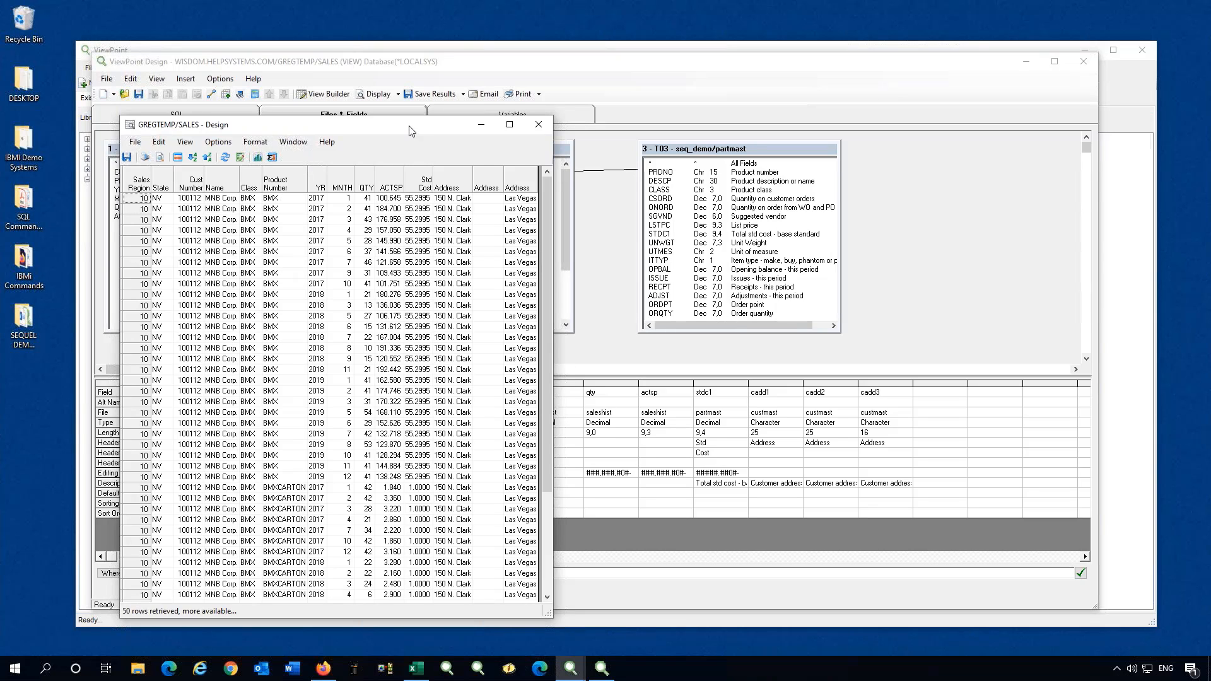
pyautogui.click(539, 128)
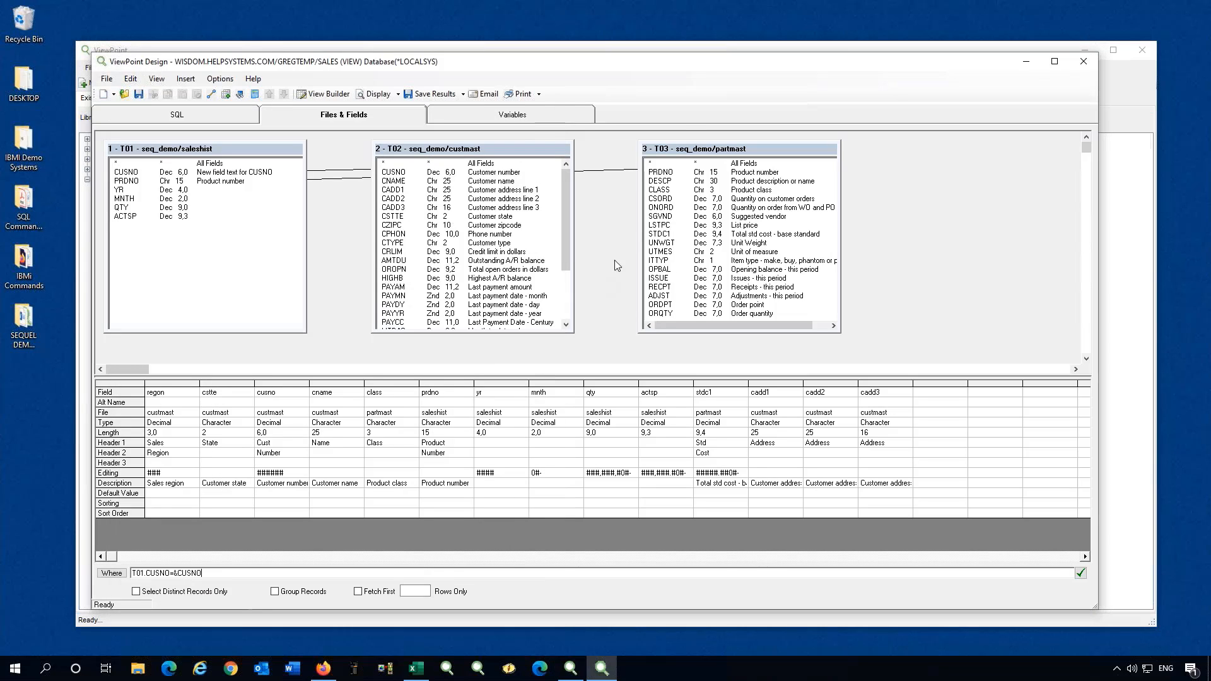